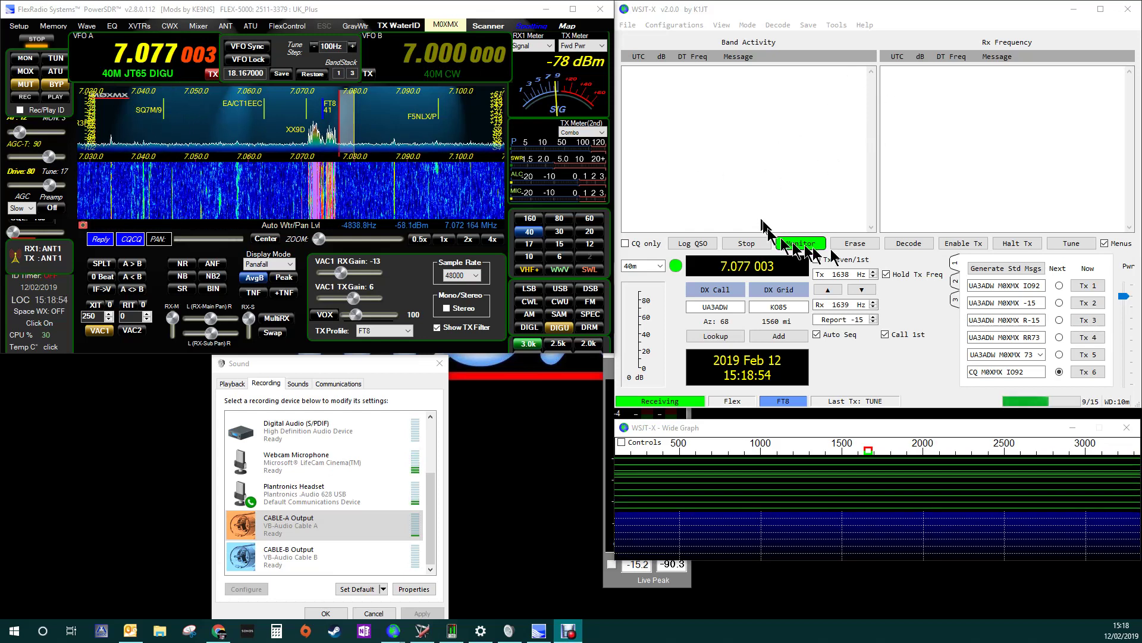
# Select the CABLE-A Output recording device and place the Peak Level meter beside the Sound window.
pyautogui.click(291, 527)
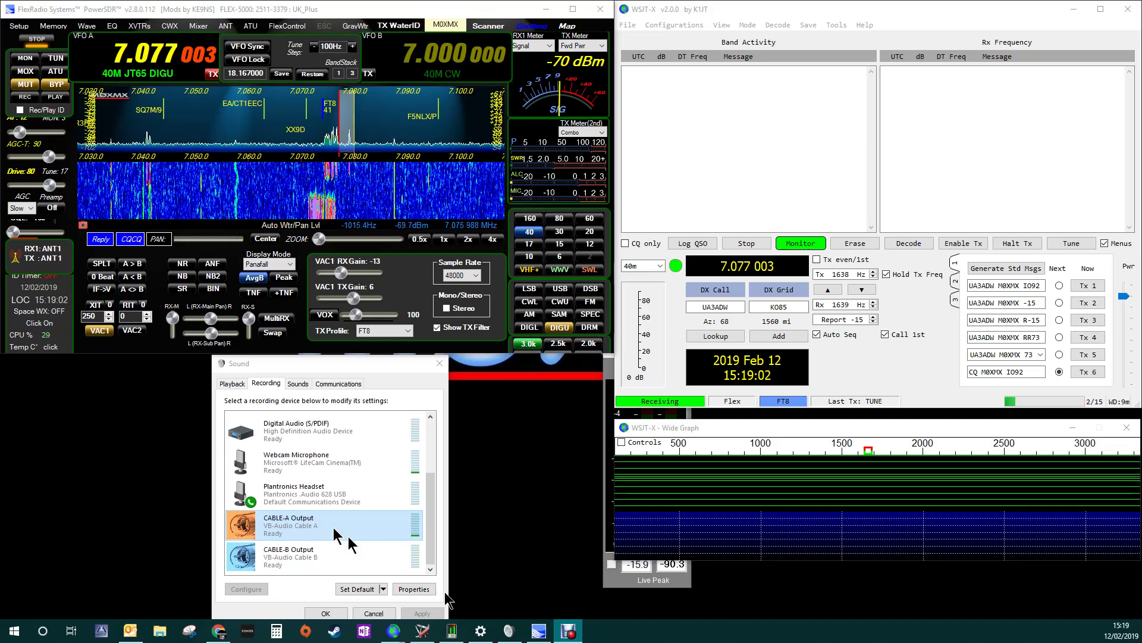
pyautogui.click(608, 574)
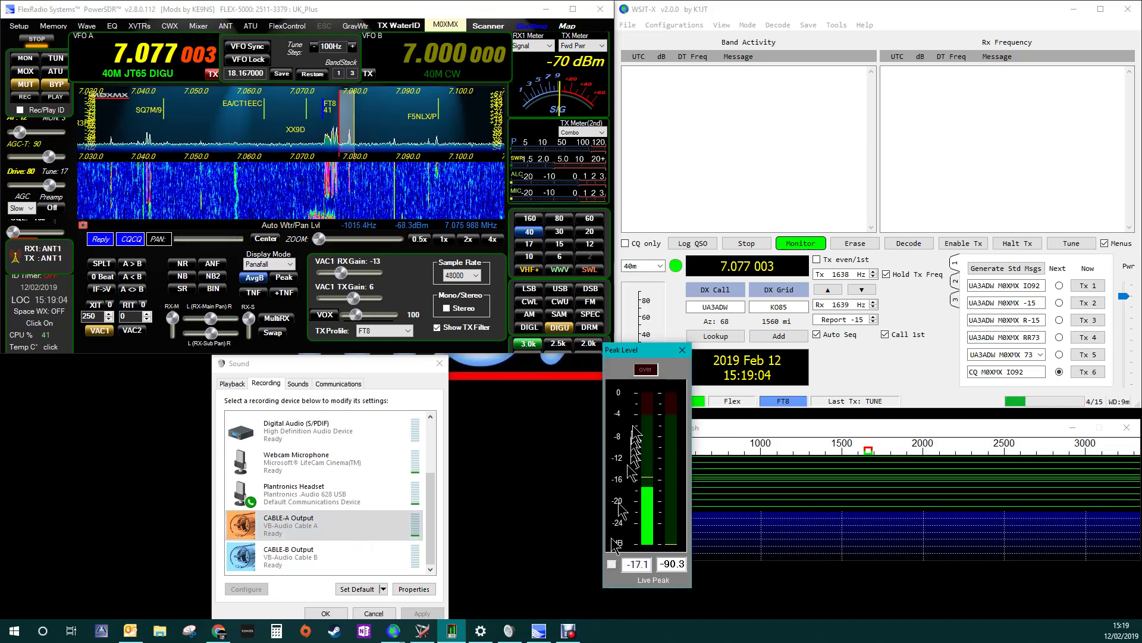
pyautogui.moveTo(656, 351); pyautogui.dragTo(558, 360)
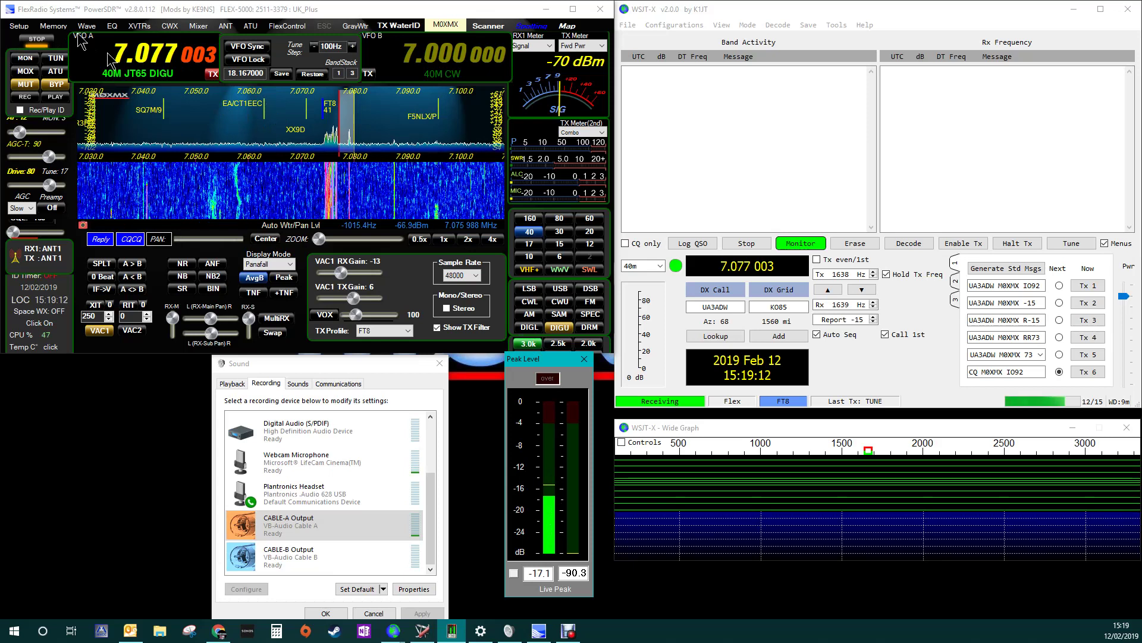
# Review the VAC 1 input and output devices in the PowerSDR setup and the input device used by the level meter.
pyautogui.click(18, 26)
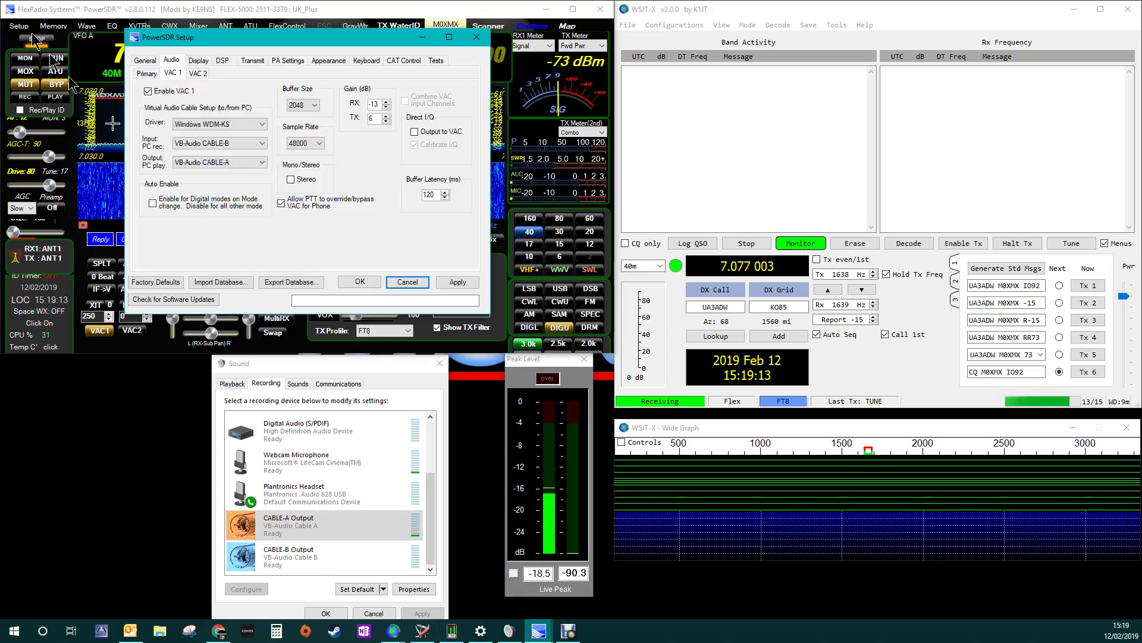
pyautogui.click(222, 144)
pyautogui.click(229, 174)
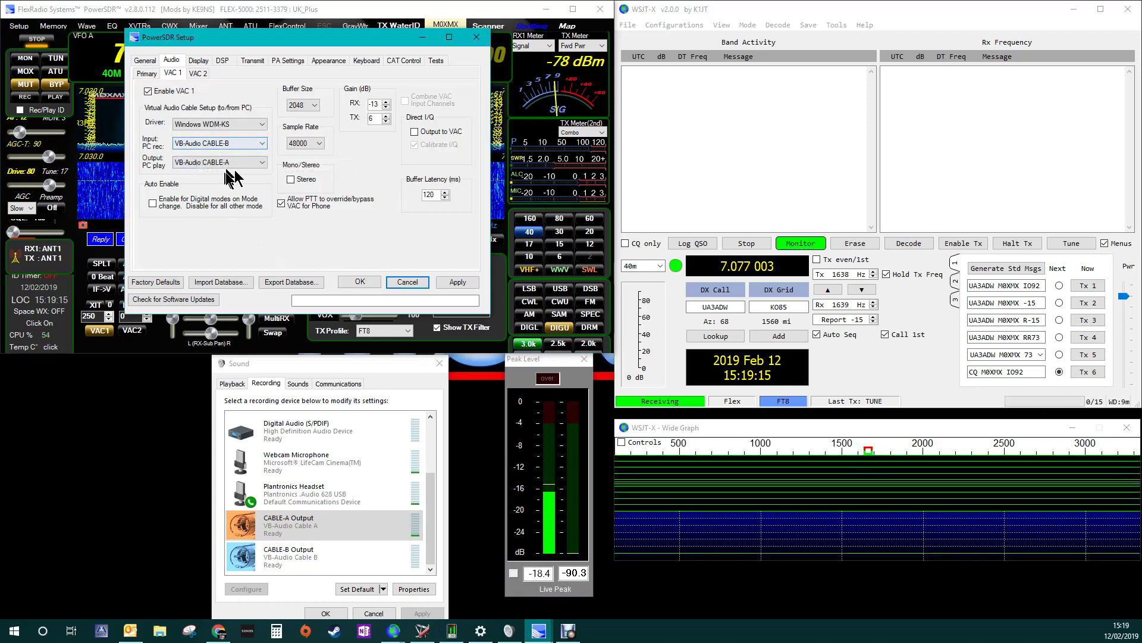
pyautogui.rightClick(549, 481)
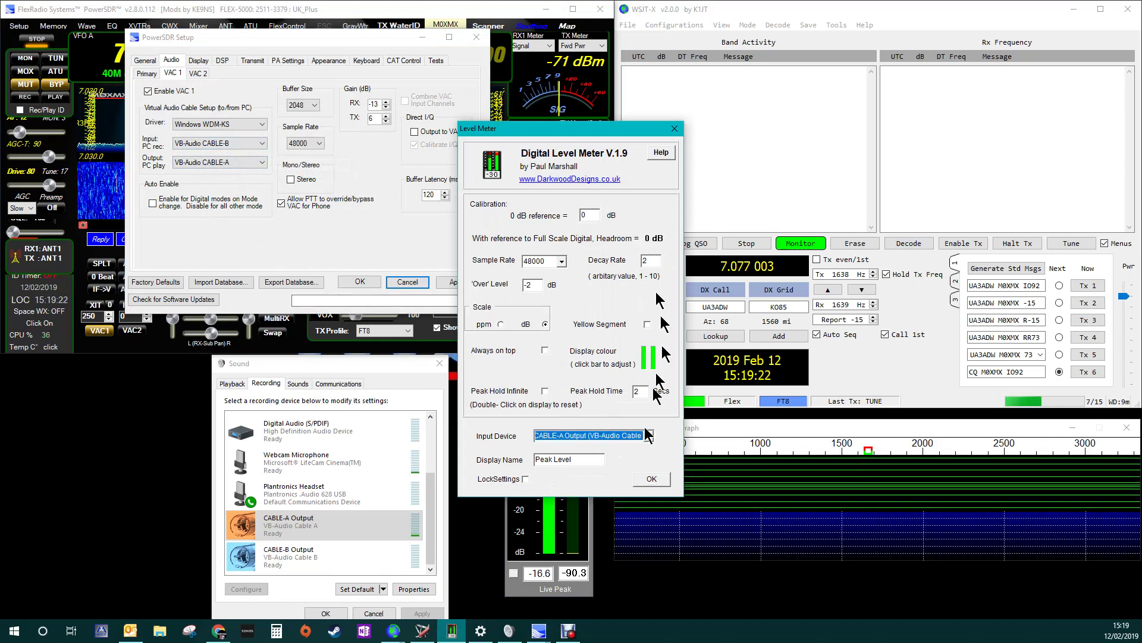
pyautogui.click(675, 128)
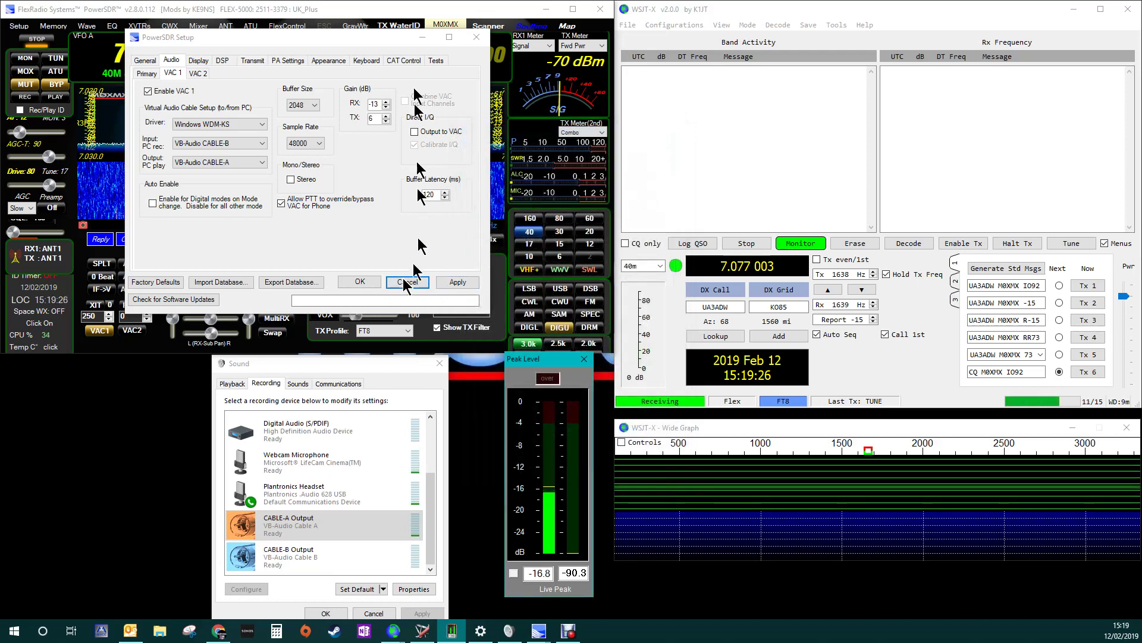
# Test the VAC1 RX gain at -40 and 40 against the level meter, and leave it at -14.
pyautogui.moveTo(393, 37); pyautogui.dragTo(330, 371)
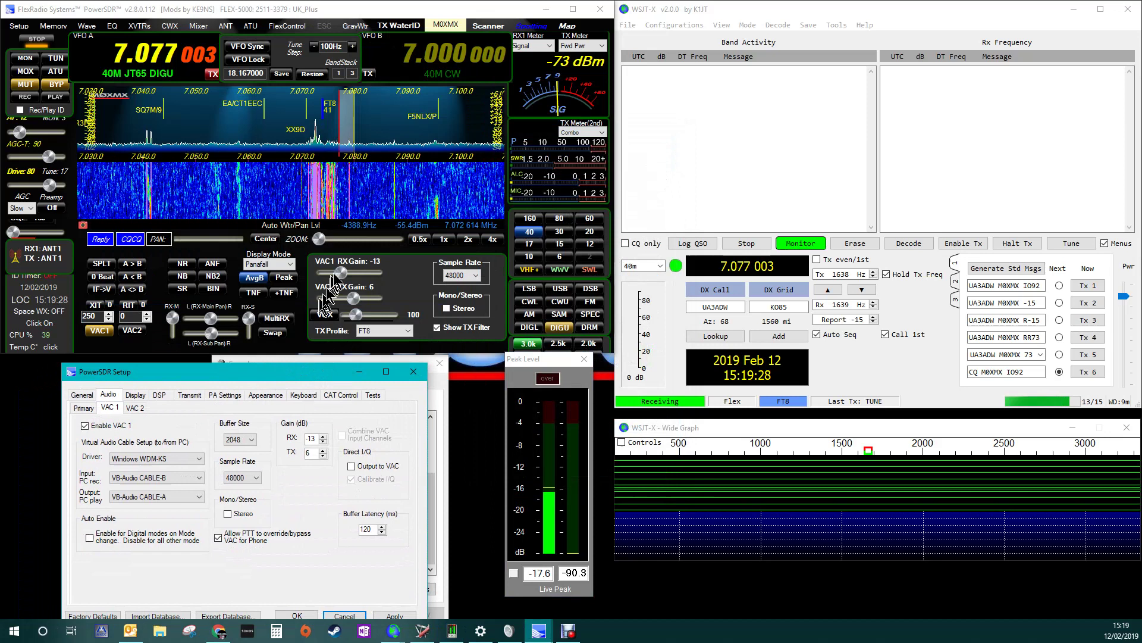
pyautogui.moveTo(341, 273); pyautogui.dragTo(325, 273)
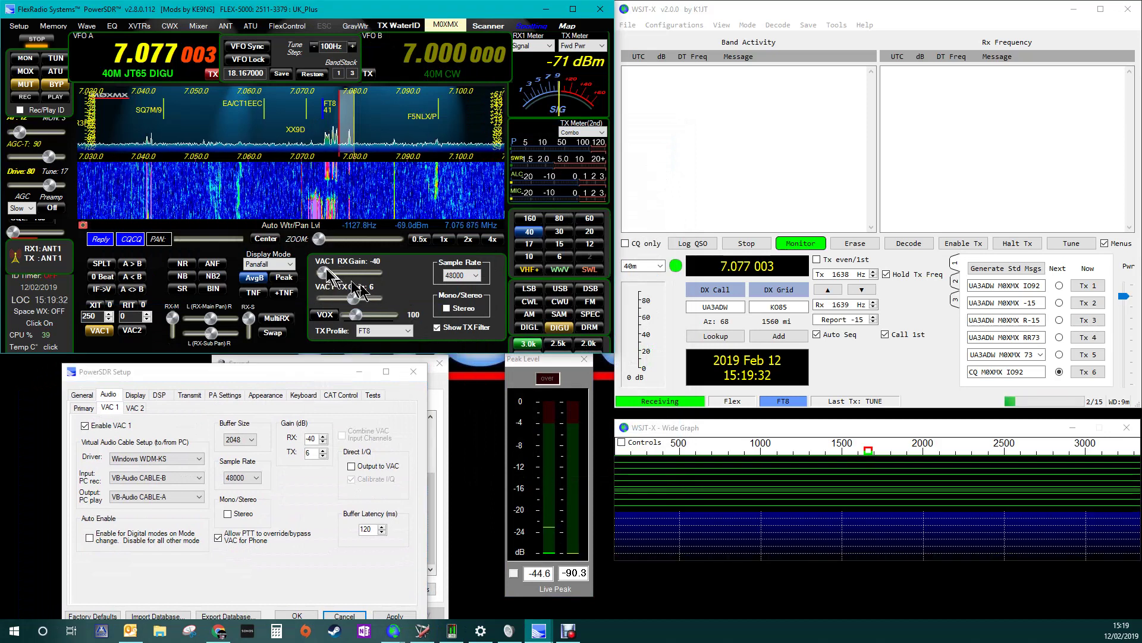
pyautogui.moveTo(329, 276); pyautogui.dragTo(376, 273)
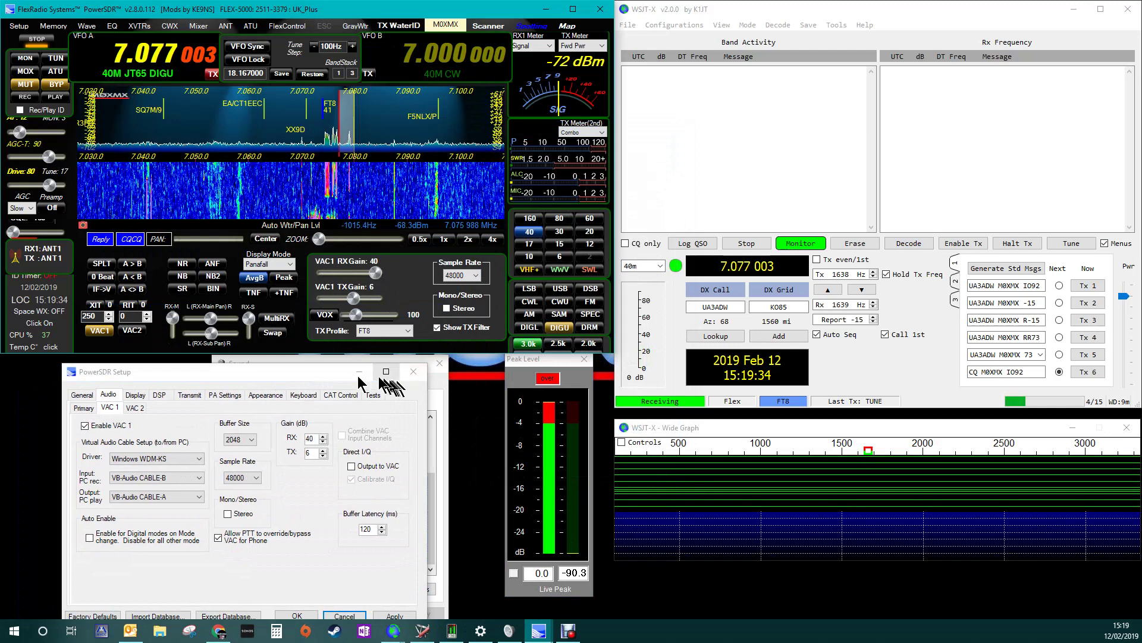
pyautogui.moveTo(360, 378); pyautogui.dragTo(168, 59)
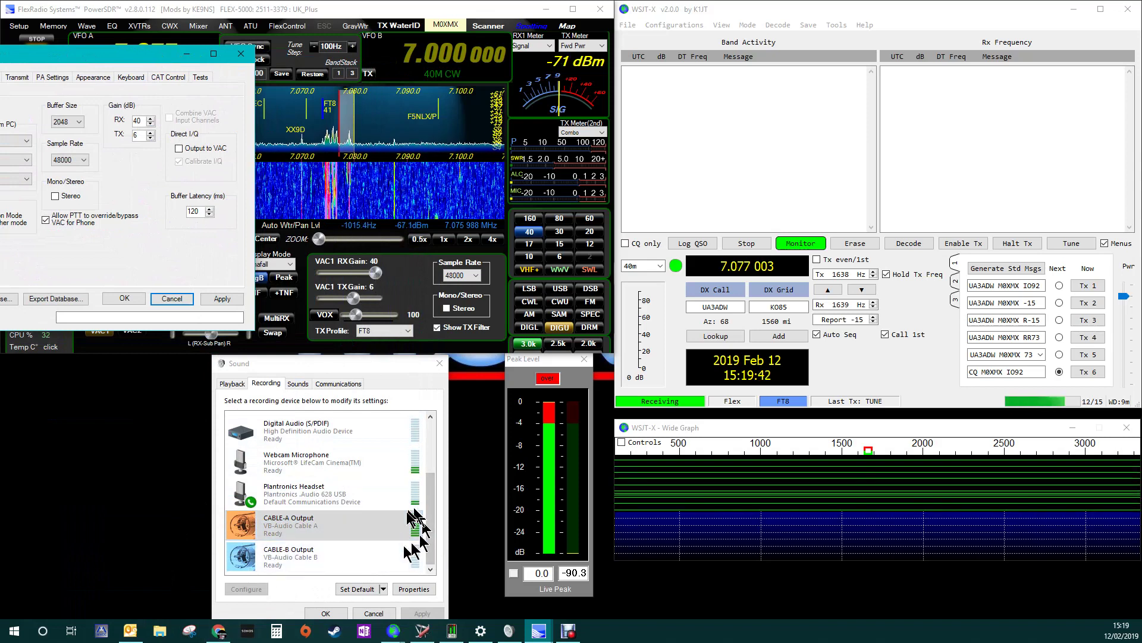
pyautogui.moveTo(374, 273); pyautogui.dragTo(340, 280)
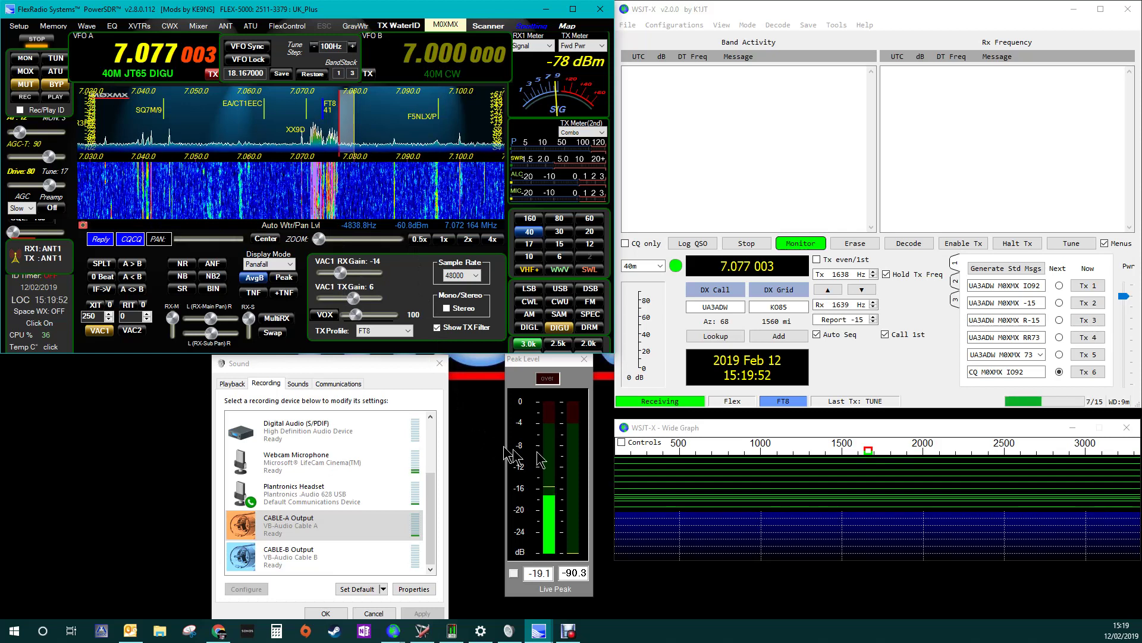
# Compare the VAC 1 cable assignments in the PowerSDR setup with the CABLE-A and CABLE-B playback devices in Windows.
pyautogui.click(8, 29)
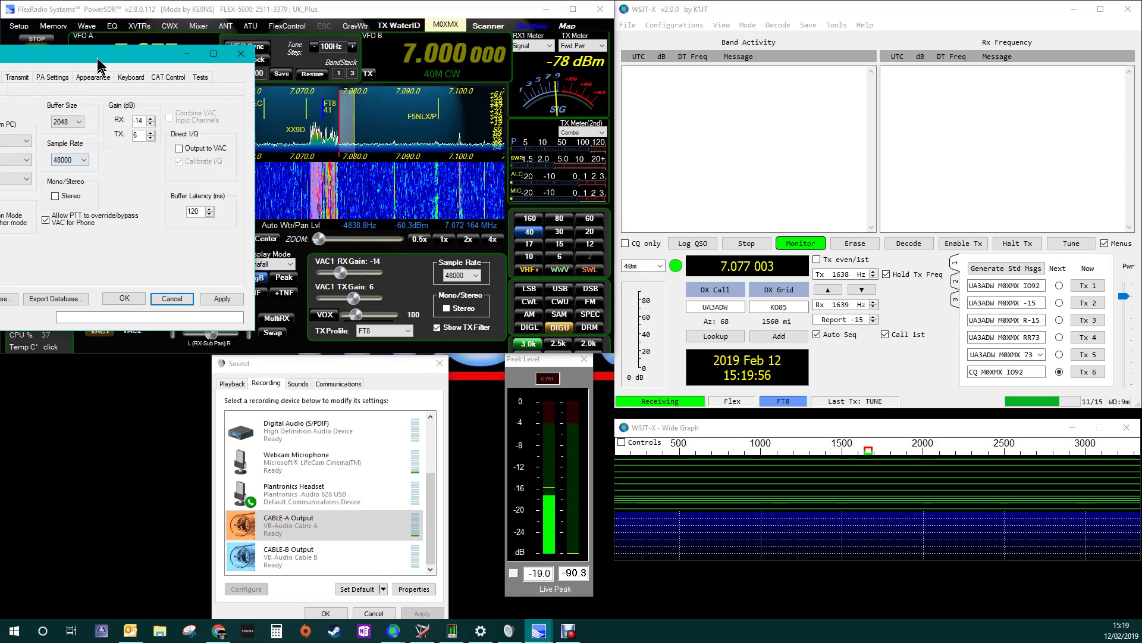
pyautogui.moveTo(97, 58); pyautogui.dragTo(245, 61)
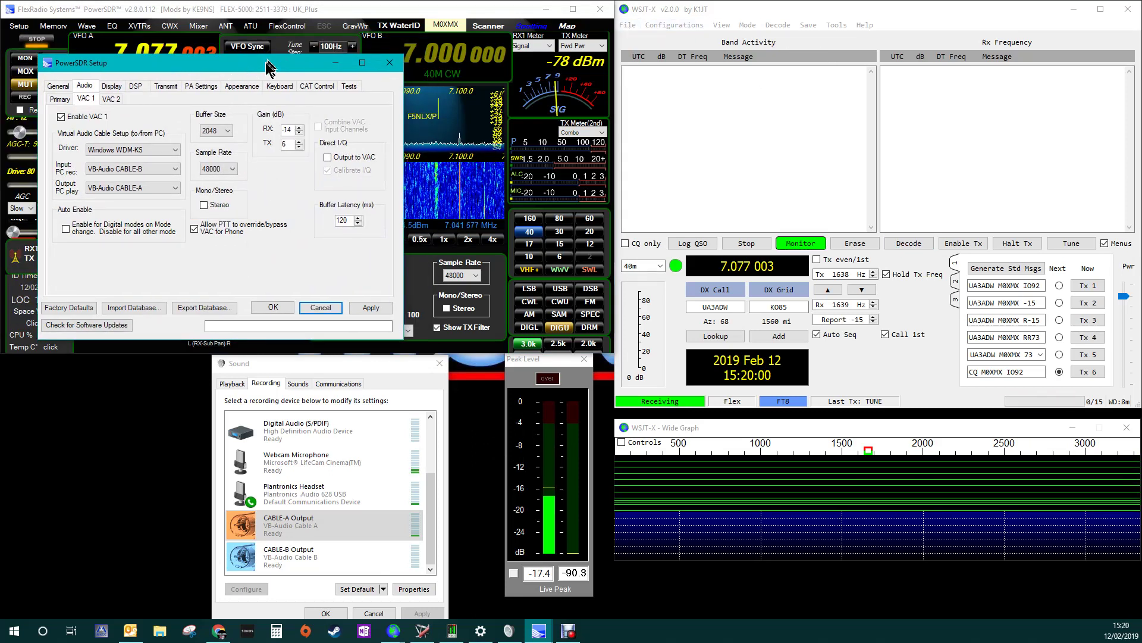
pyautogui.moveTo(266, 61); pyautogui.dragTo(240, 39)
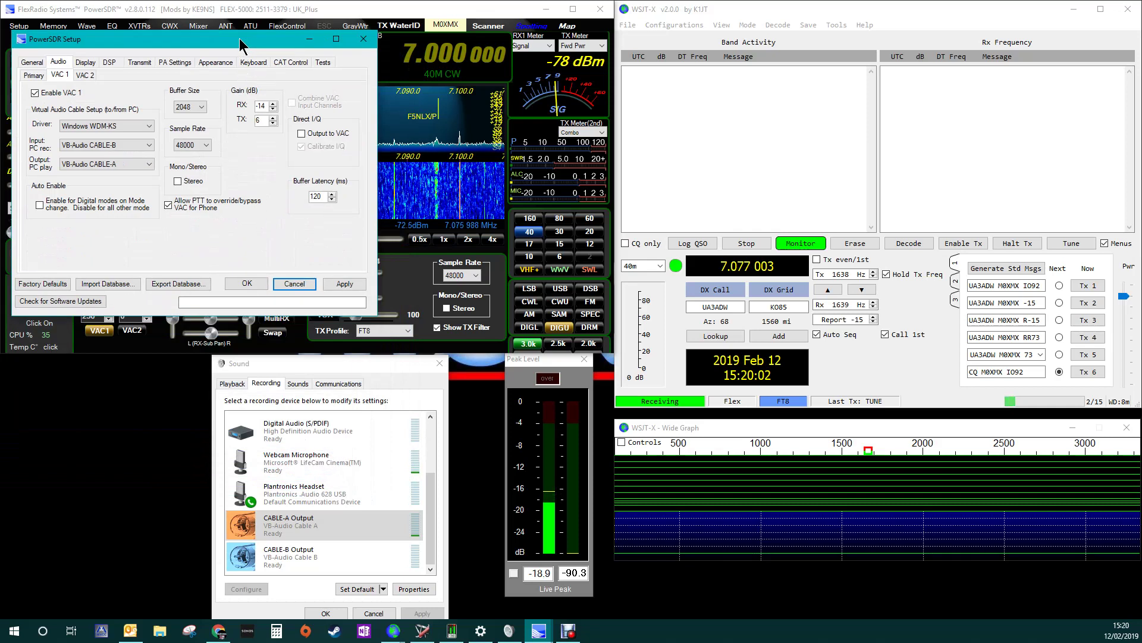
pyautogui.click(232, 384)
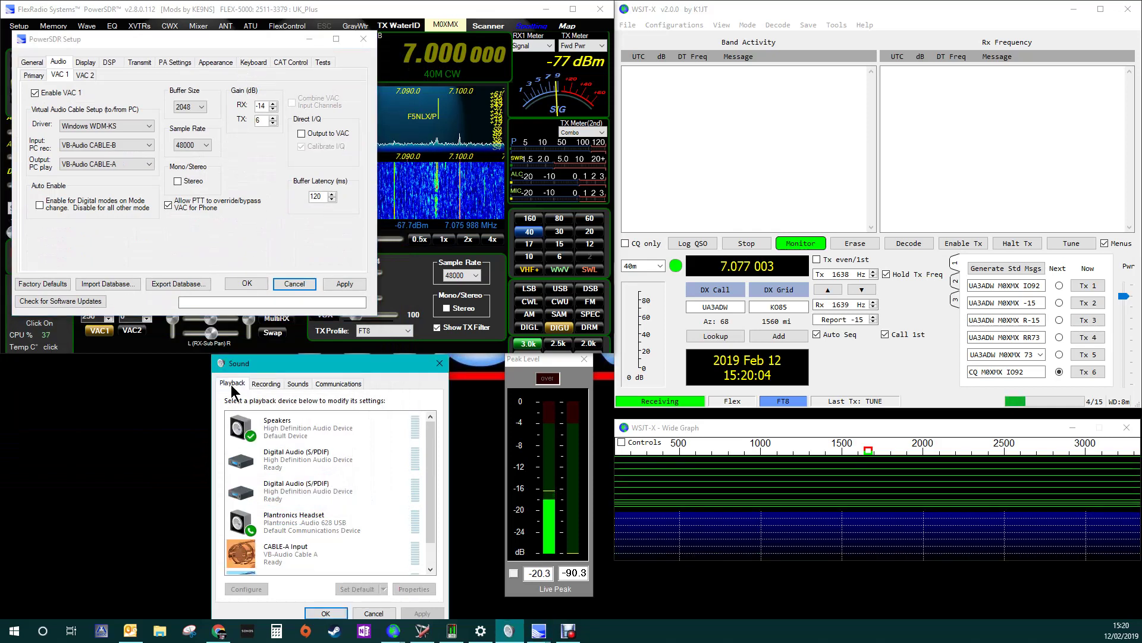
pyautogui.scroll(-1, 431, 556)
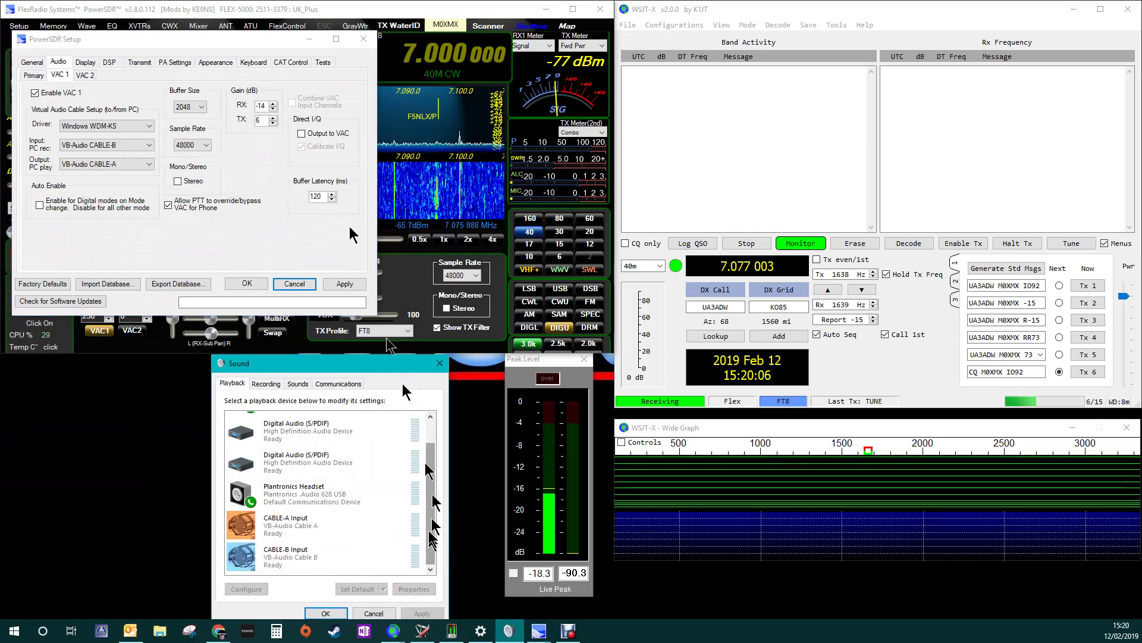
pyautogui.moveTo(257, 37); pyautogui.dragTo(92, 286)
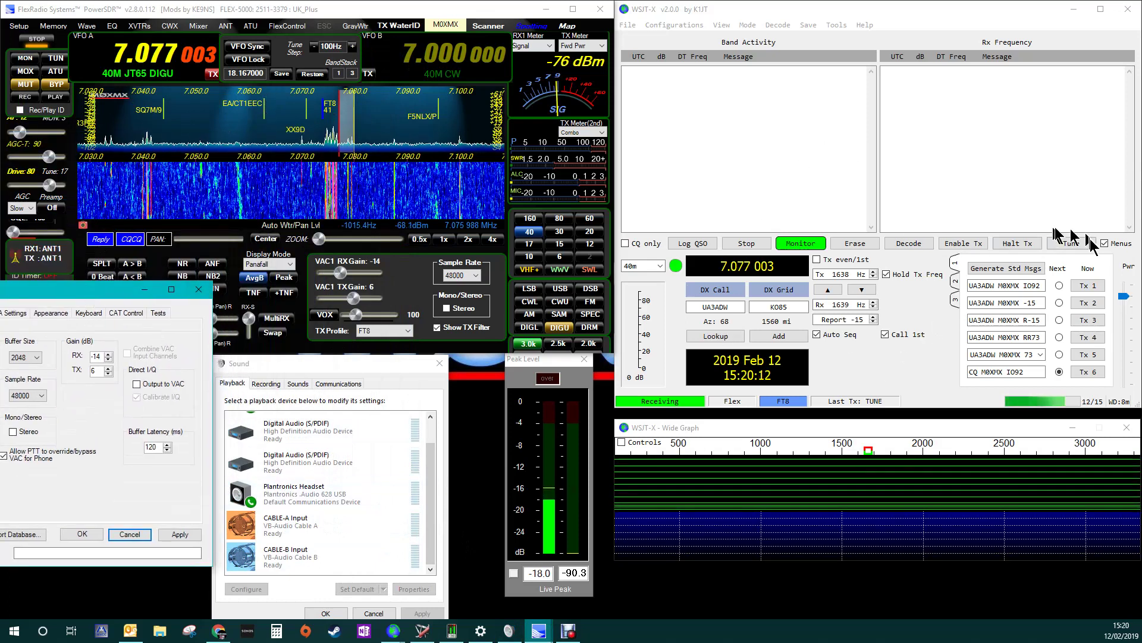
# Tune VFO A down to 7.064 003 and start a tune transmission in WSJT-X.
pyautogui.scroll(-5, 173, 65)
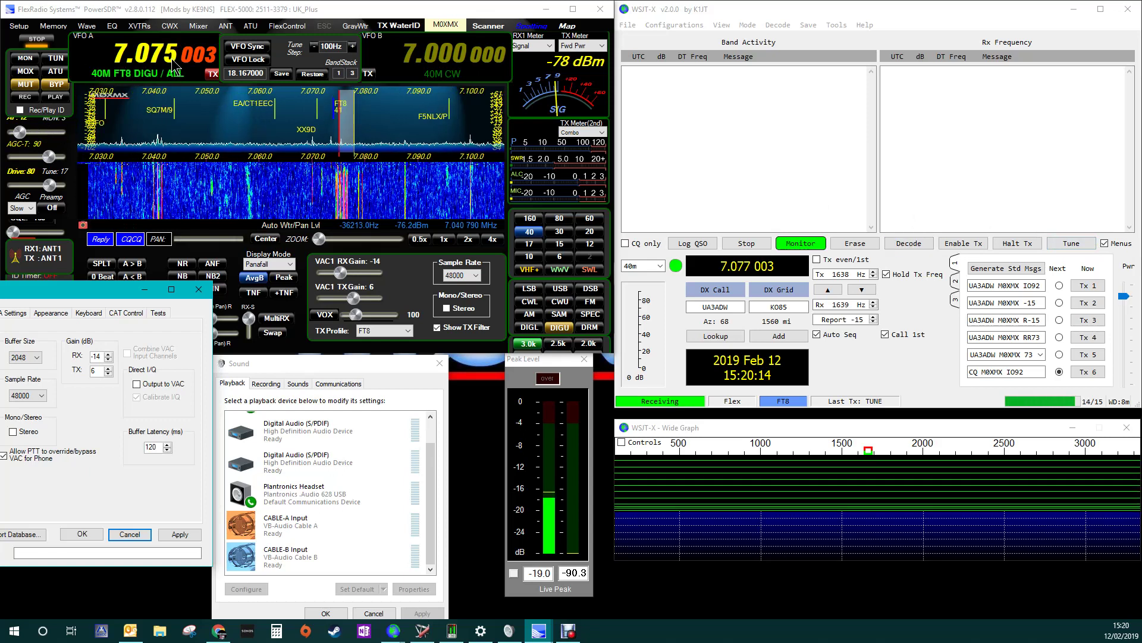
pyautogui.scroll(-8, 172, 65)
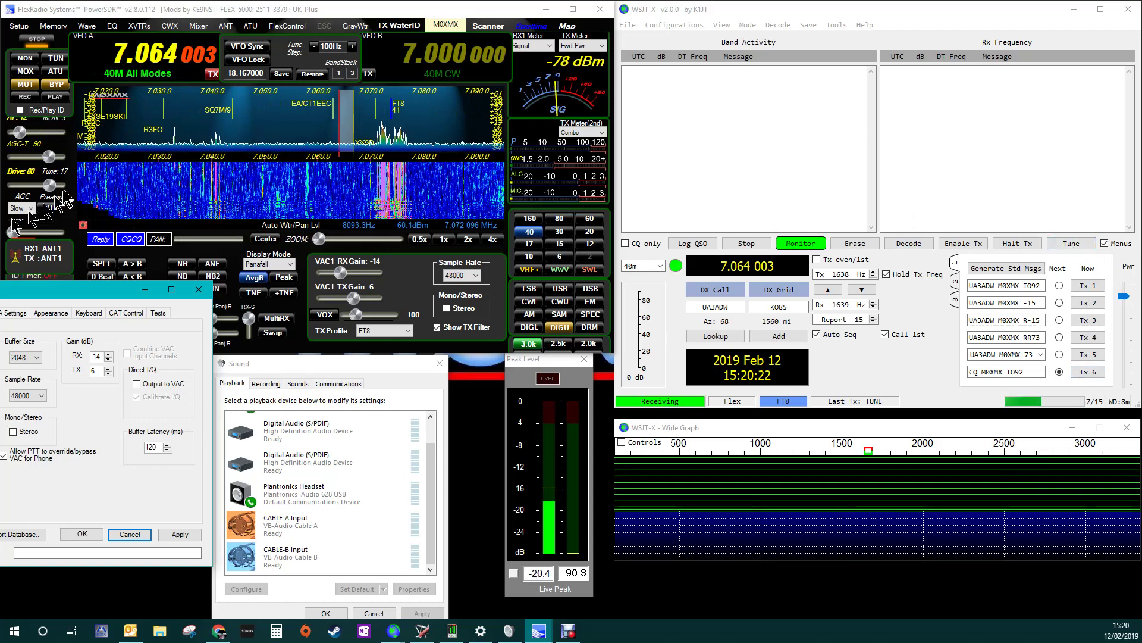
pyautogui.click(1071, 243)
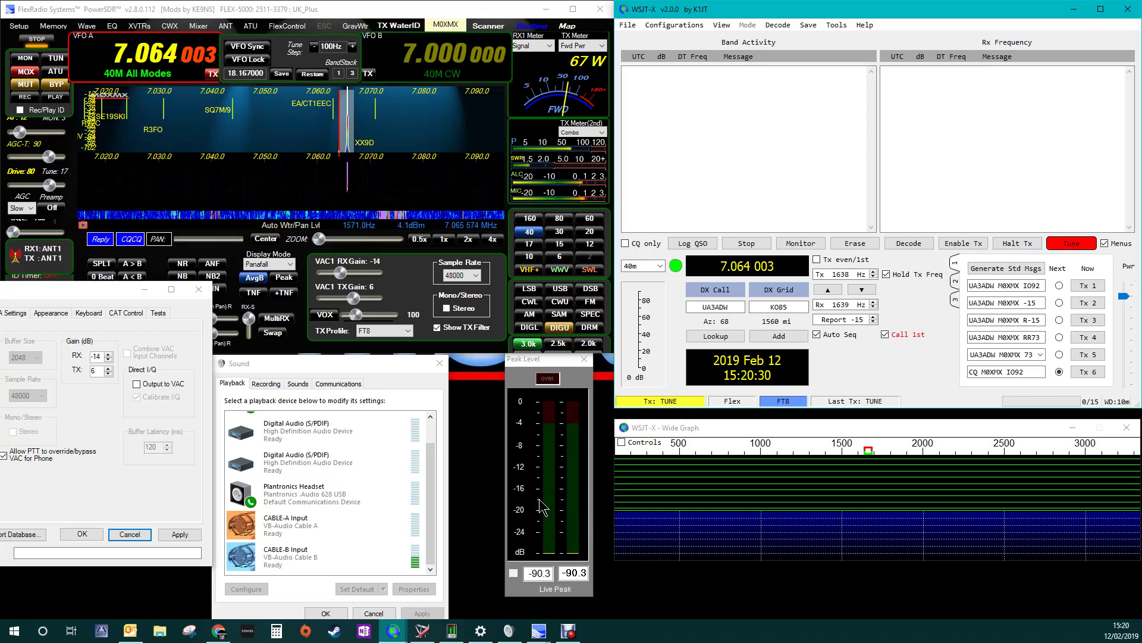
# Set the level meter's input device to CABLE-B Output and confirm the meter settings.
pyautogui.click(571, 524)
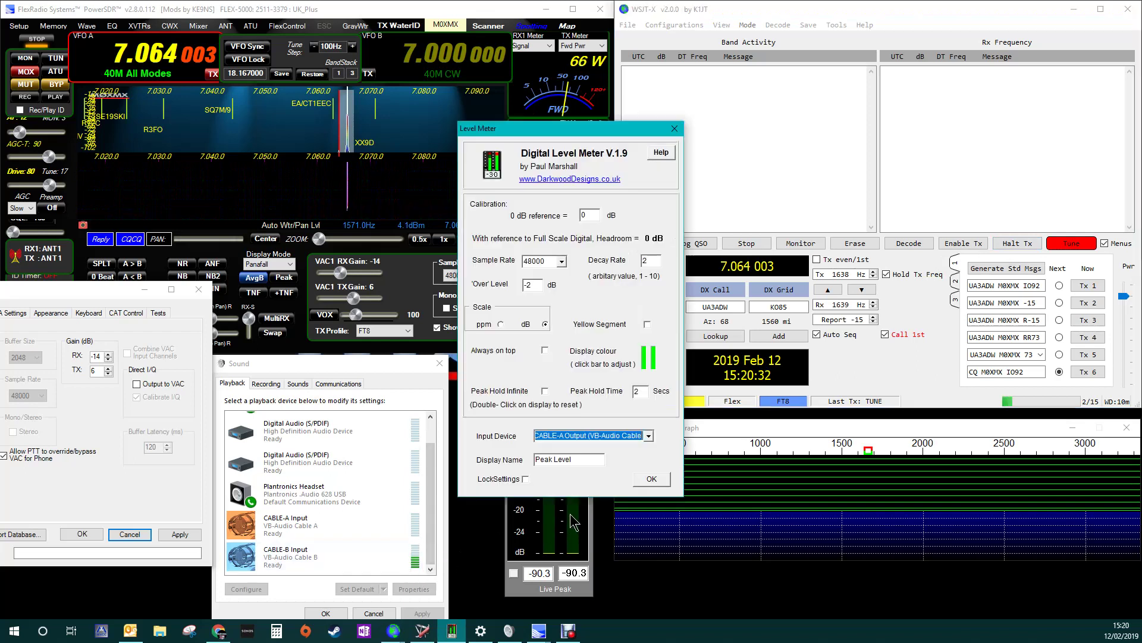
pyautogui.click(649, 436)
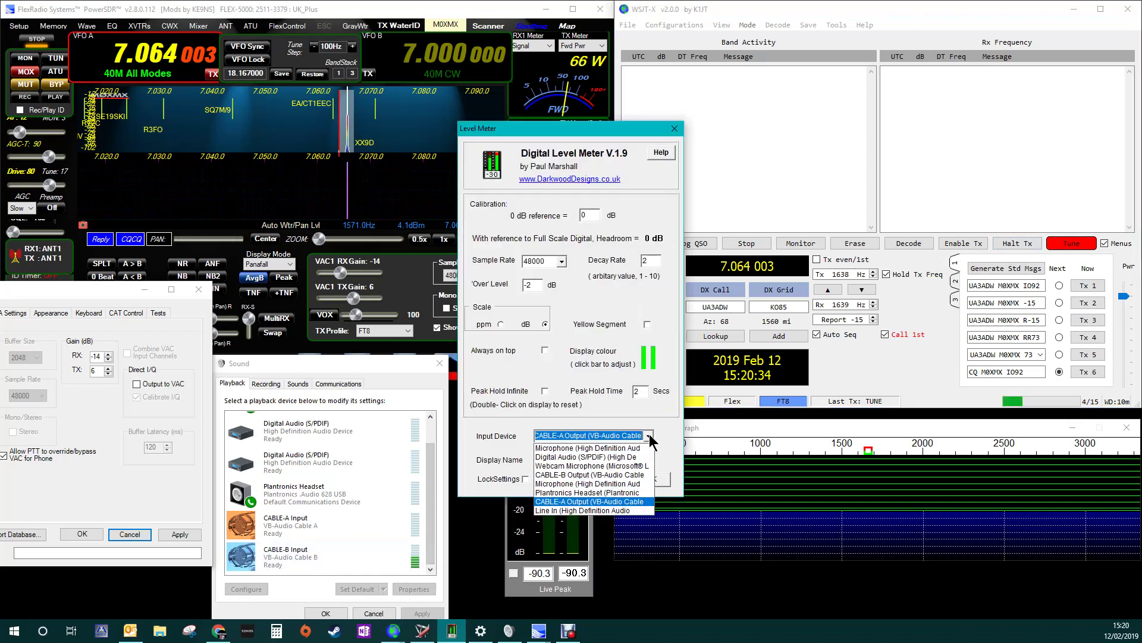
pyautogui.click(630, 474)
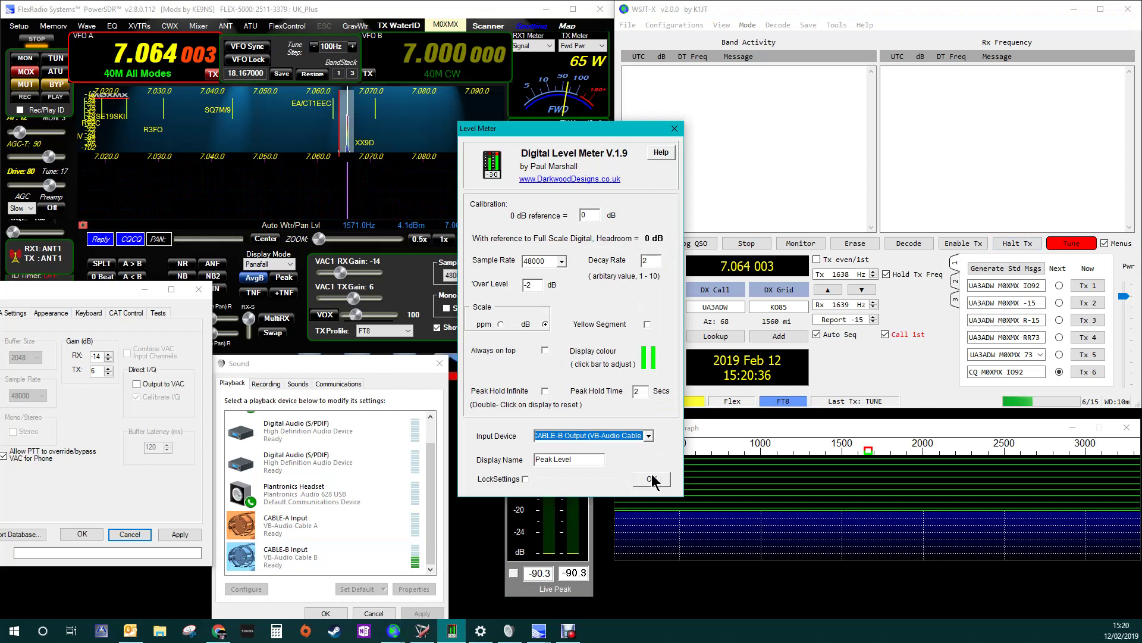
pyautogui.click(652, 479)
pyautogui.click(642, 390)
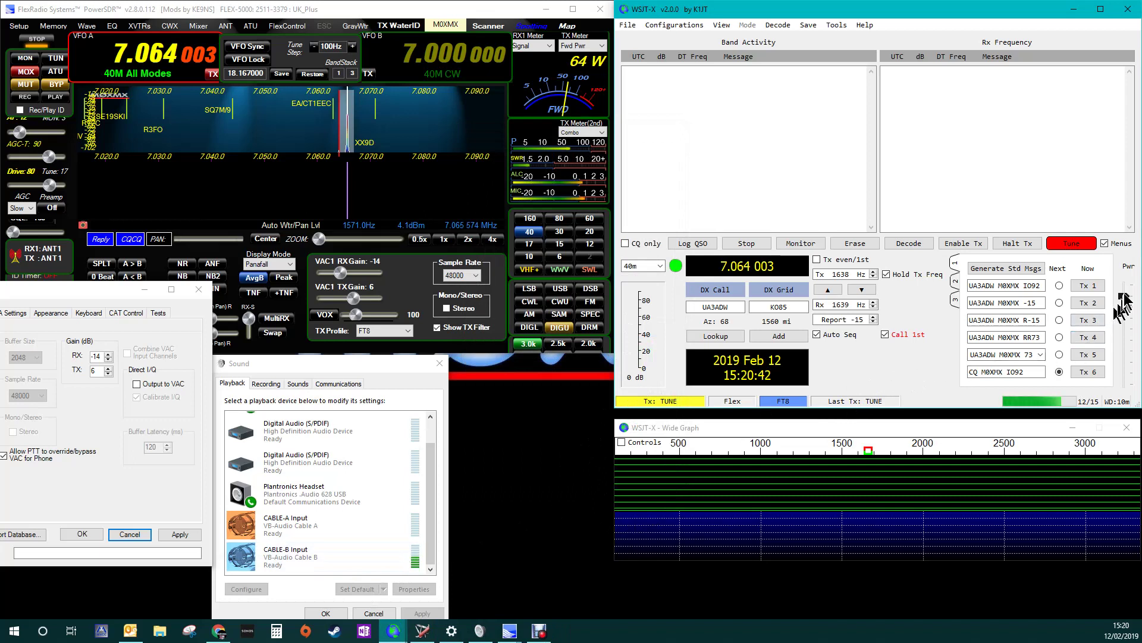
# Lower the WSJT-X transmit power to nothing and bring it back up to about 7 W of output.
pyautogui.moveTo(1127, 311); pyautogui.dragTo(1121, 362)
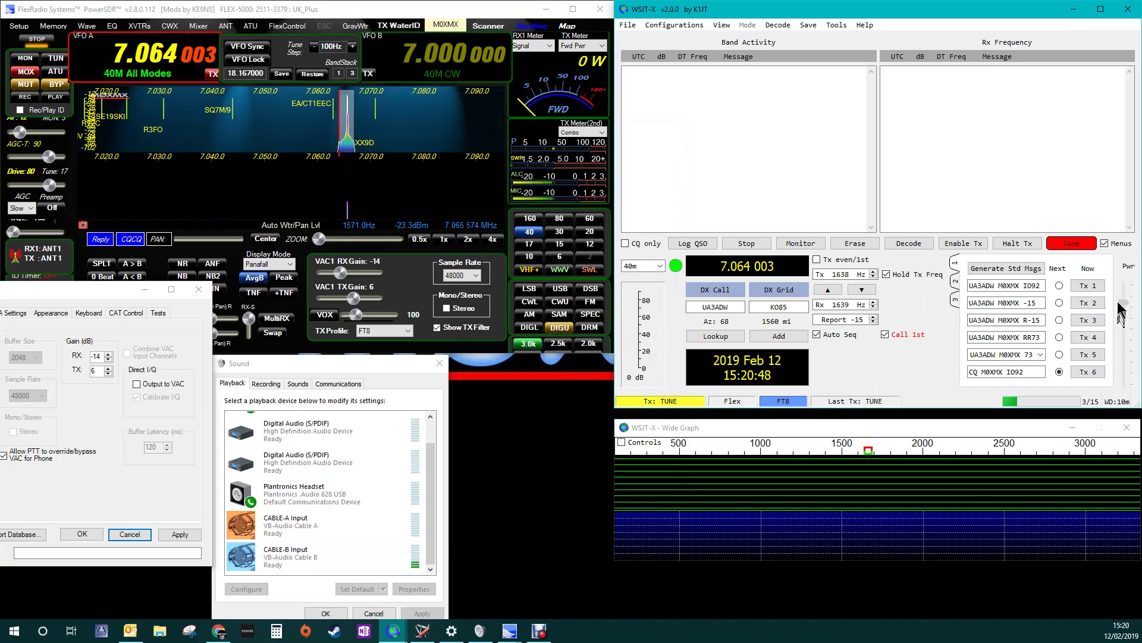
pyautogui.moveTo(1122, 313)
pyautogui.mouseDown()
pyautogui.moveTo(1123, 297)
pyautogui.moveTo(1117, 316)
pyautogui.mouseUp()
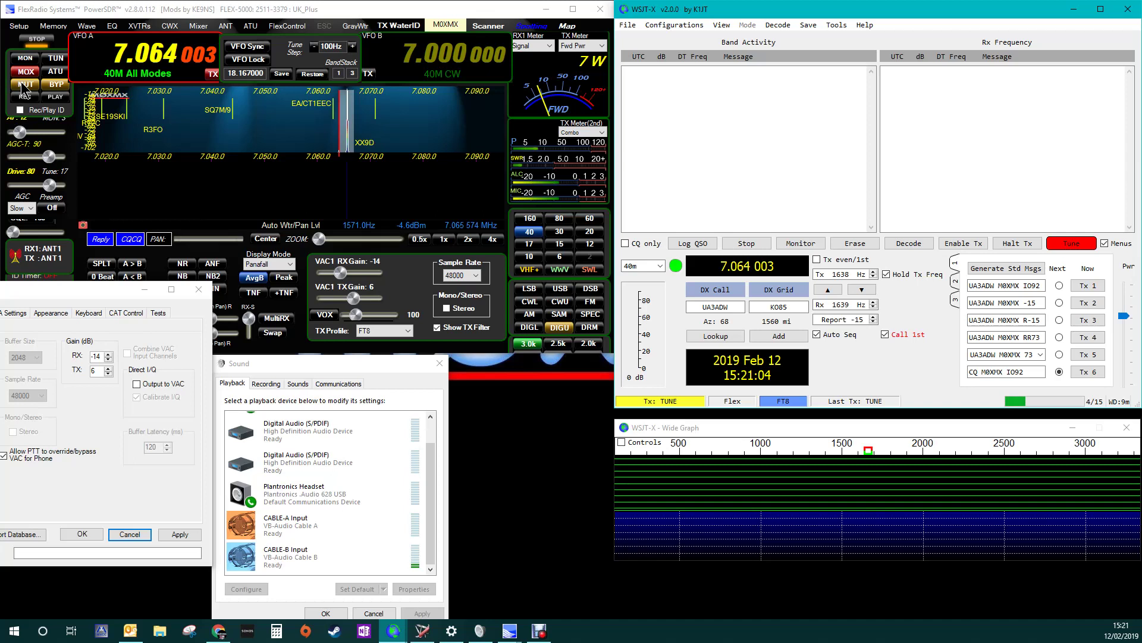
# Unmute the audio and turn on transmit monitoring in PowerSDR, and stop the WSJT-X tune transmission.
pyautogui.click(24, 89)
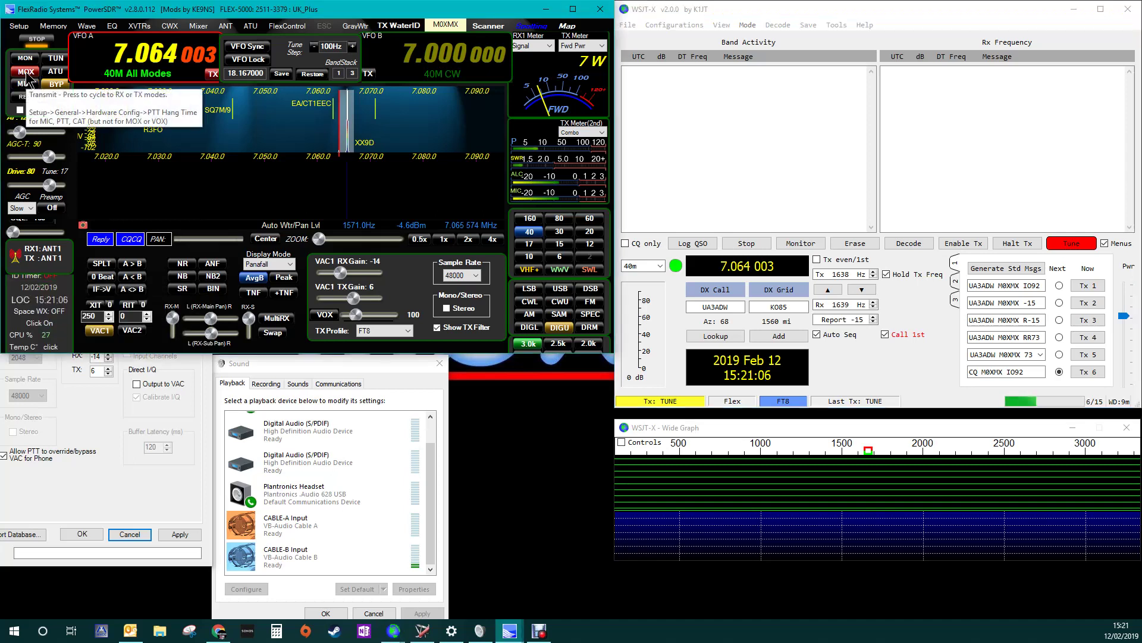
pyautogui.click(27, 60)
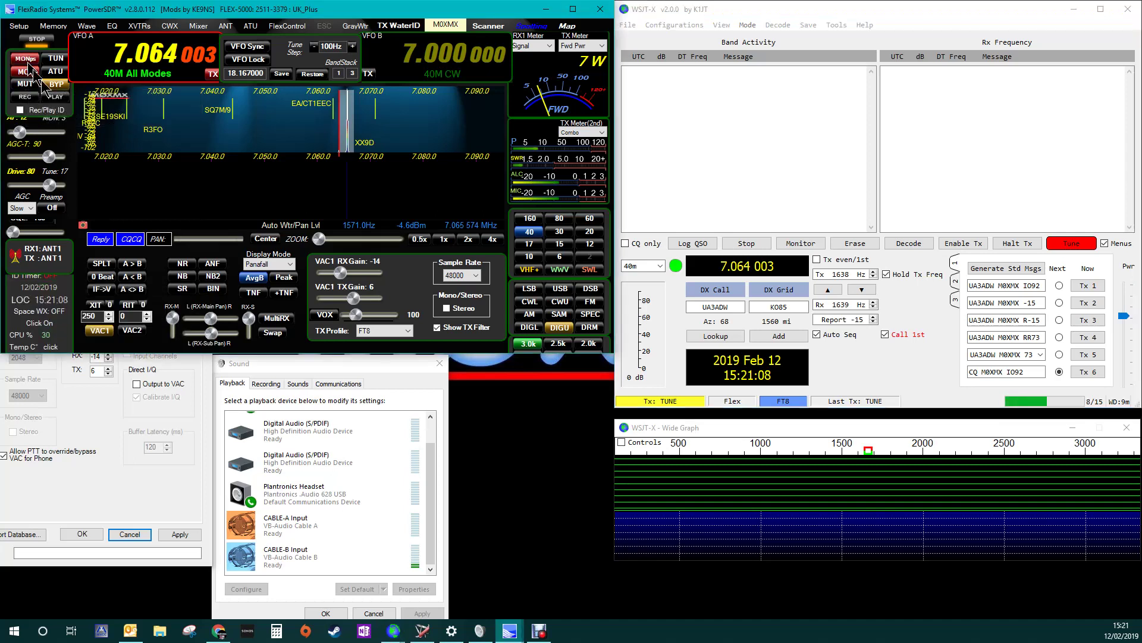
pyautogui.click(1075, 245)
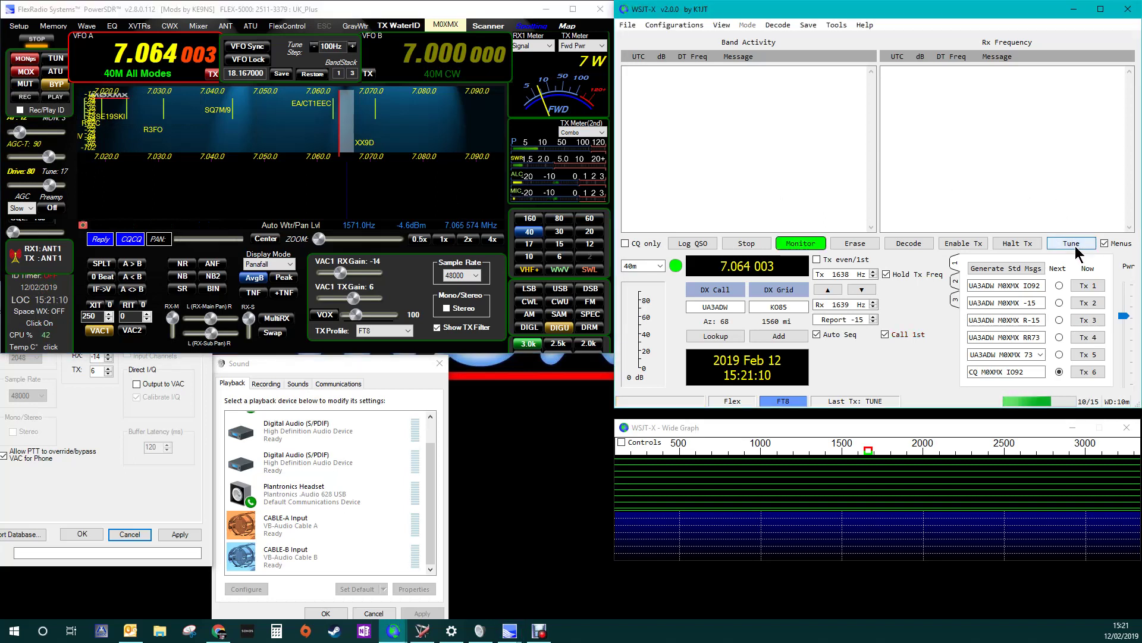
# Run another tune transmission in WSJT-X, raising the transmit digital gain to 0 dB before stopping it.
pyautogui.click(1076, 242)
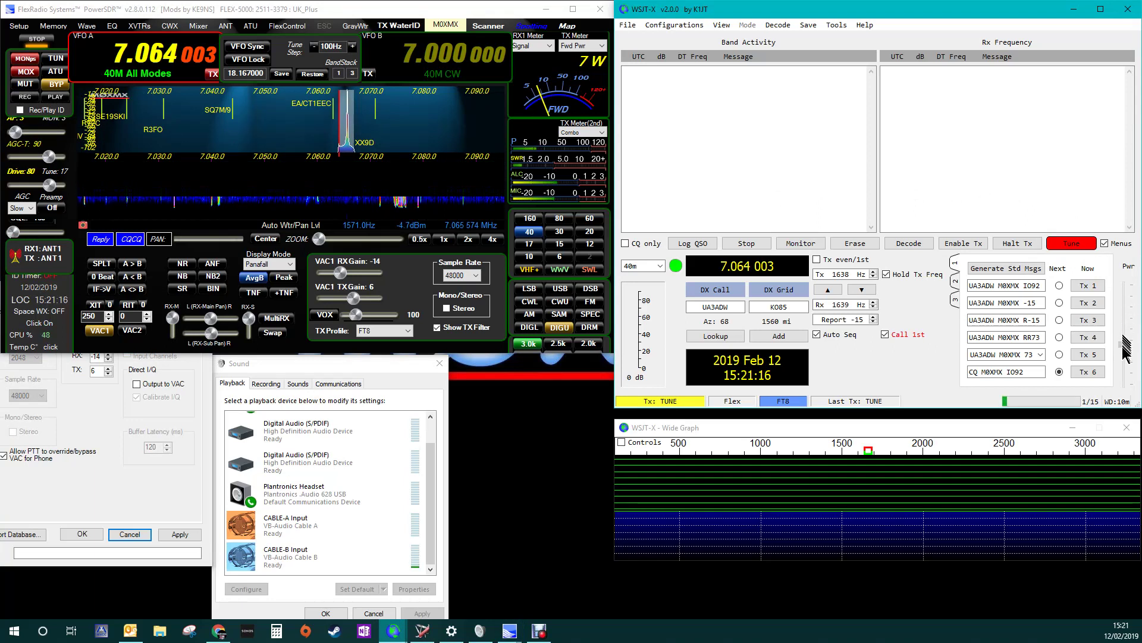
pyautogui.moveTo(1124, 375); pyautogui.dragTo(1123, 285)
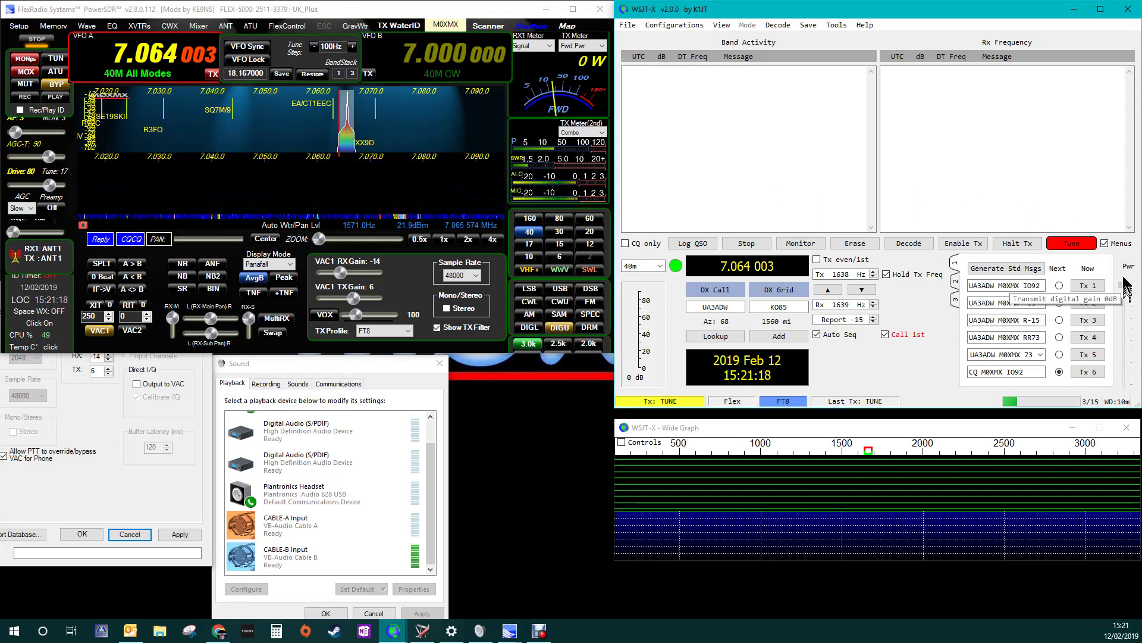
pyautogui.click(1084, 246)
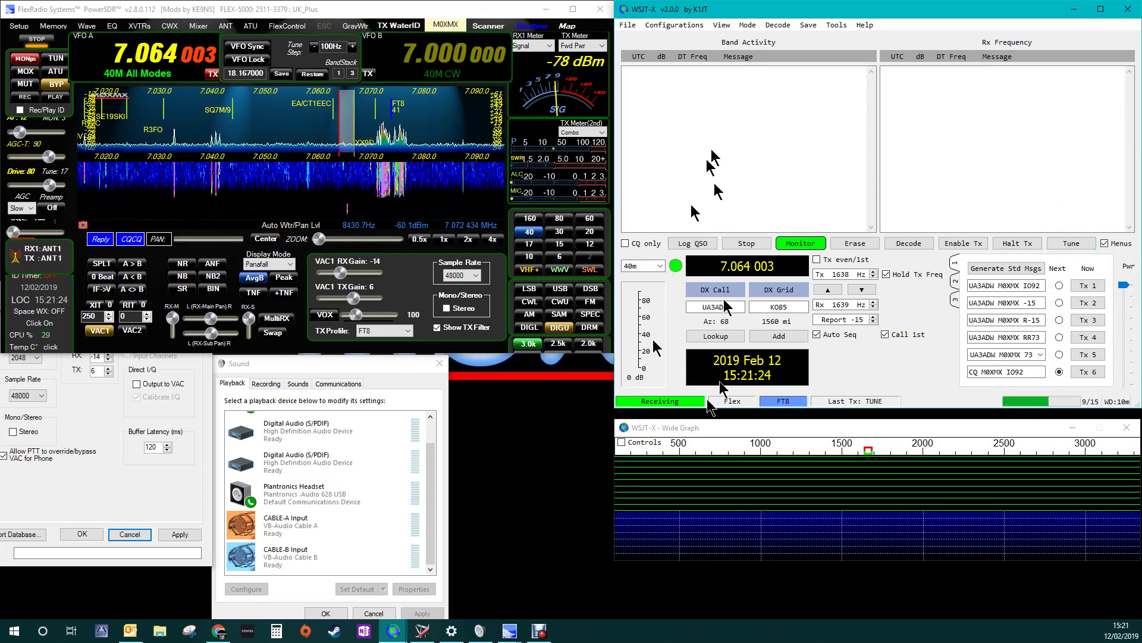
# Compare the soundcard input and output in the WSJT-X audio settings with the VAC 1 cable assignments in the PowerSDR setup.
pyautogui.click(628, 26)
pyautogui.click(655, 166)
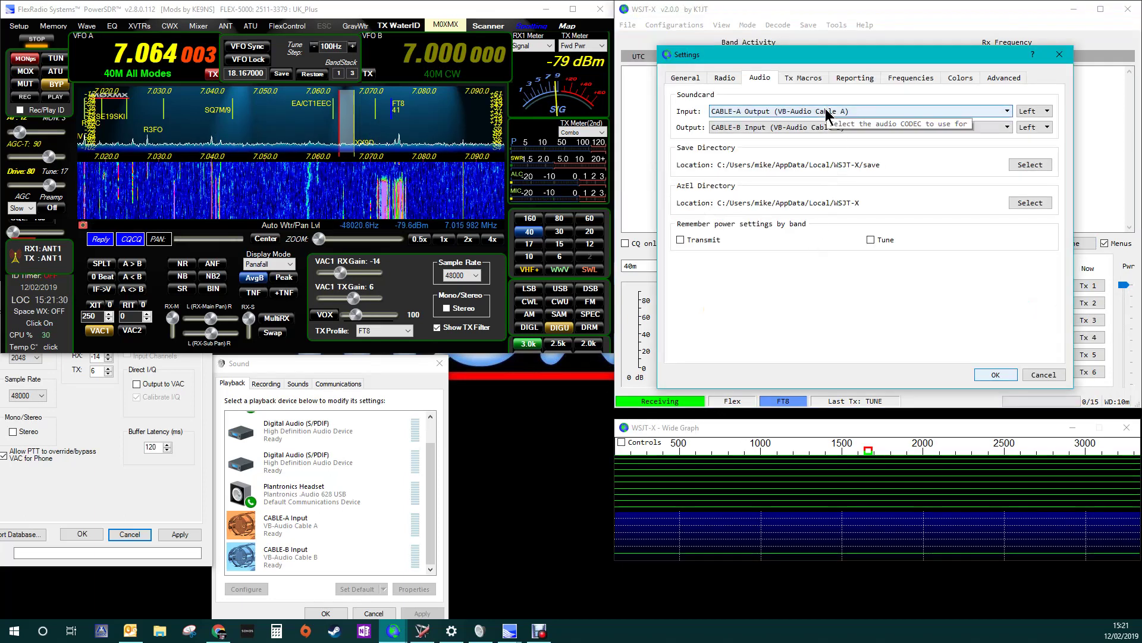
pyautogui.click(89, 482)
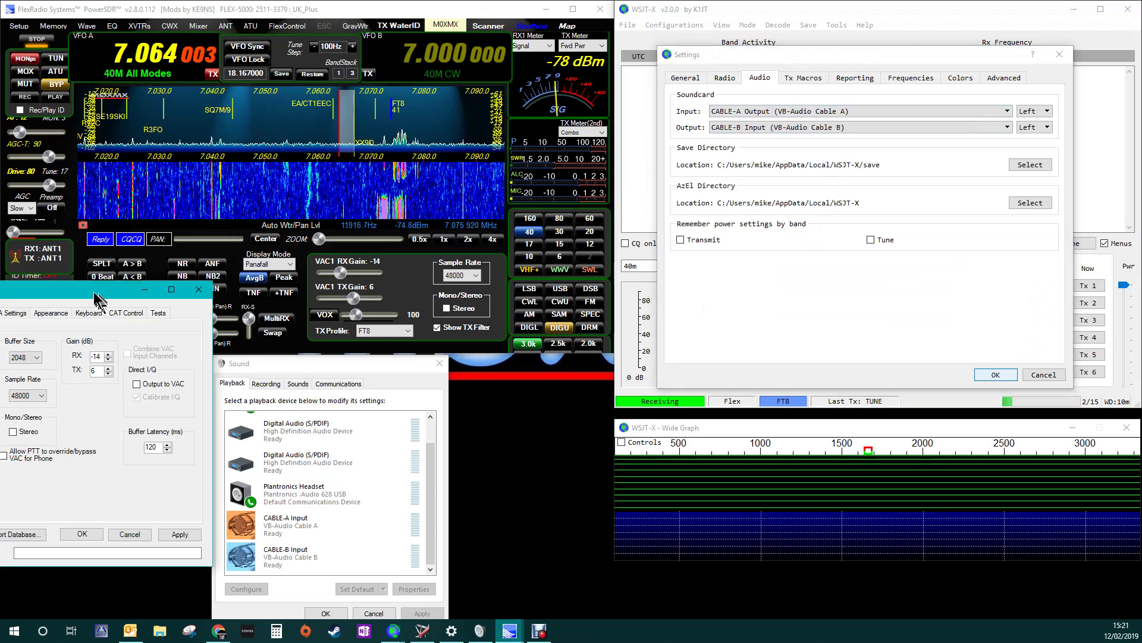
pyautogui.moveTo(98, 300); pyautogui.dragTo(393, 106)
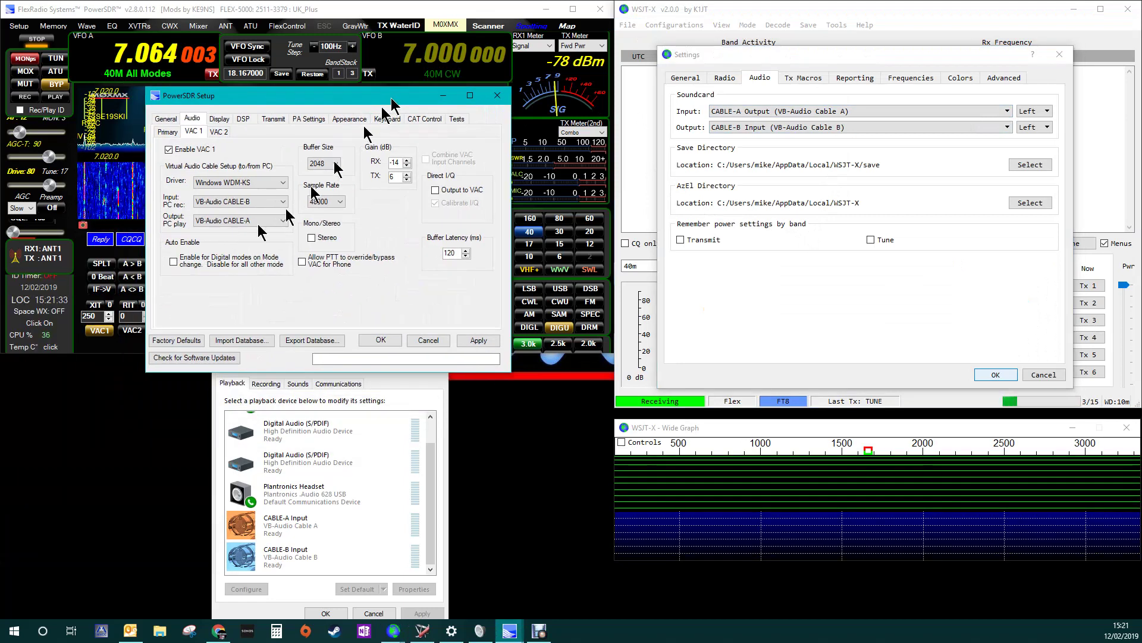
pyautogui.click(213, 202)
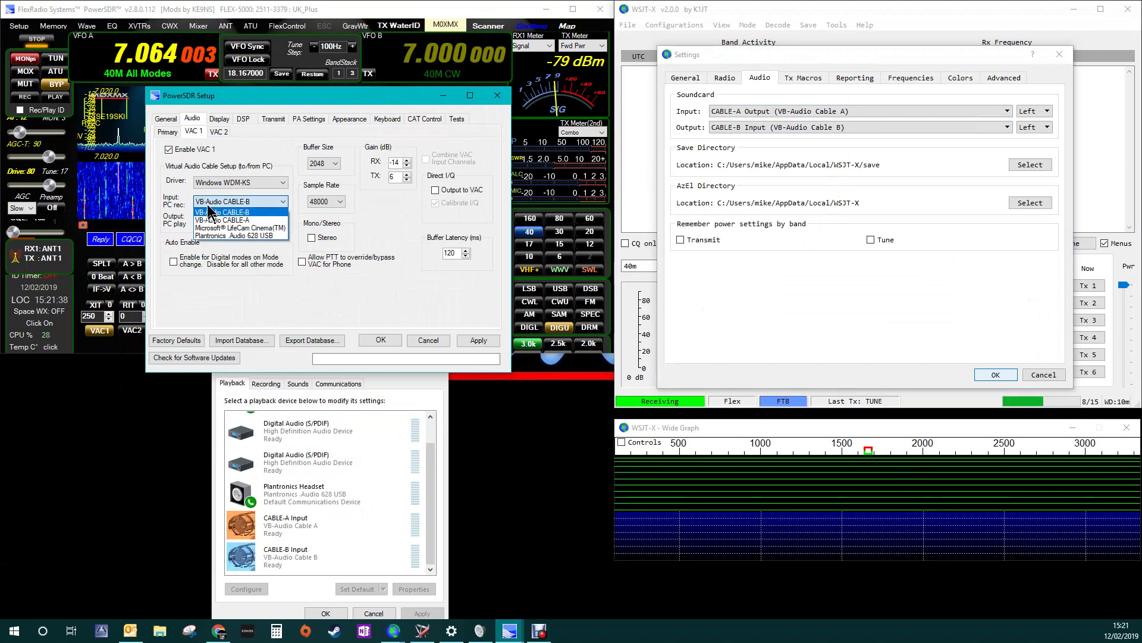
pyautogui.click(213, 297)
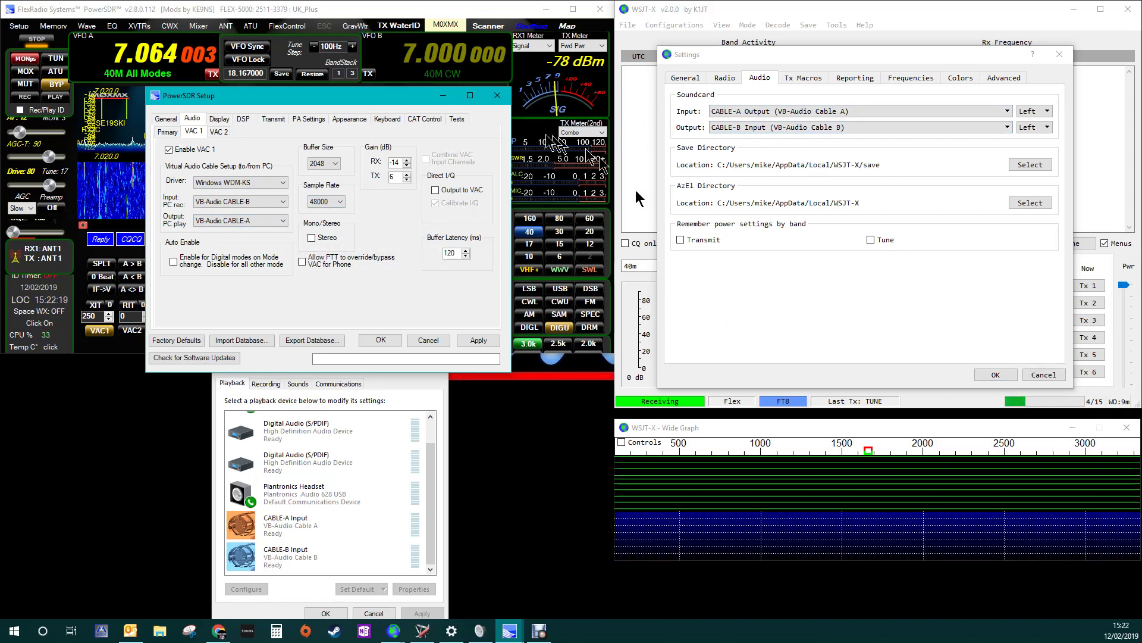
pyautogui.moveTo(416, 100); pyautogui.dragTo(447, 166)
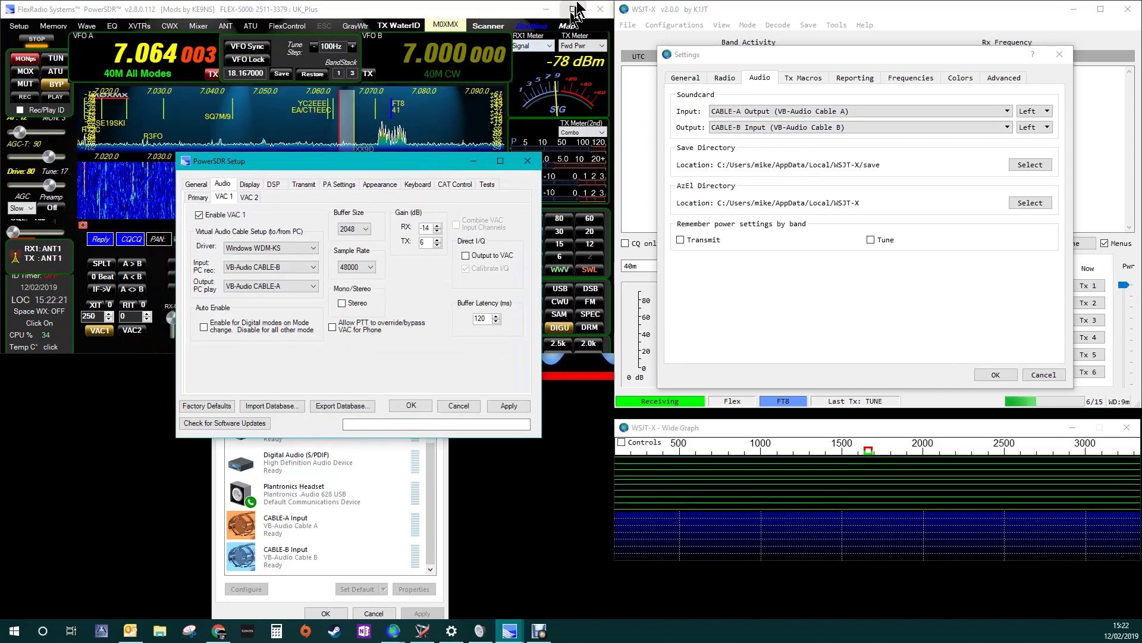